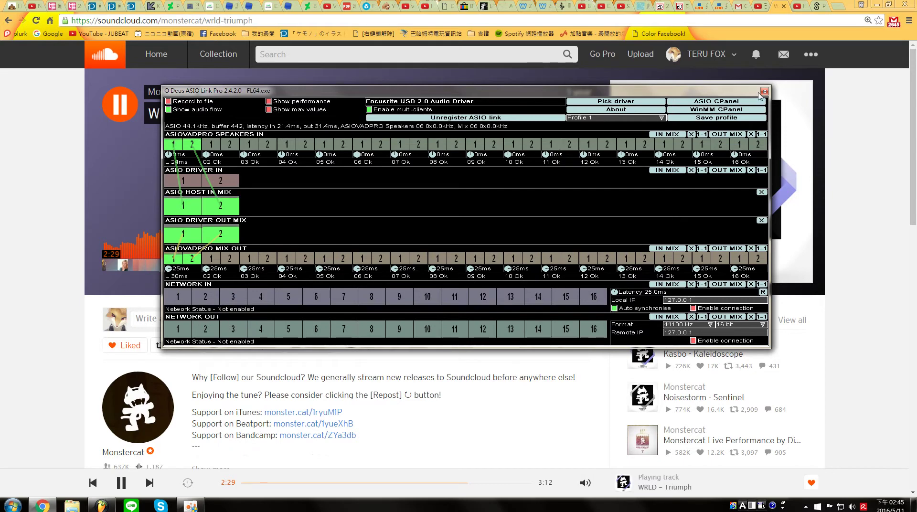
- Close the ASIO Link Pro window and switch to FL Studio
click(764, 92)
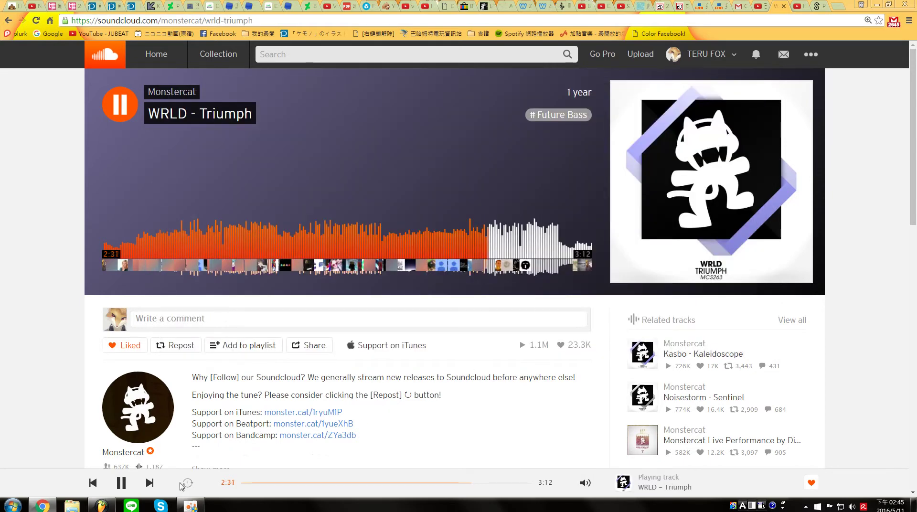
click(102, 506)
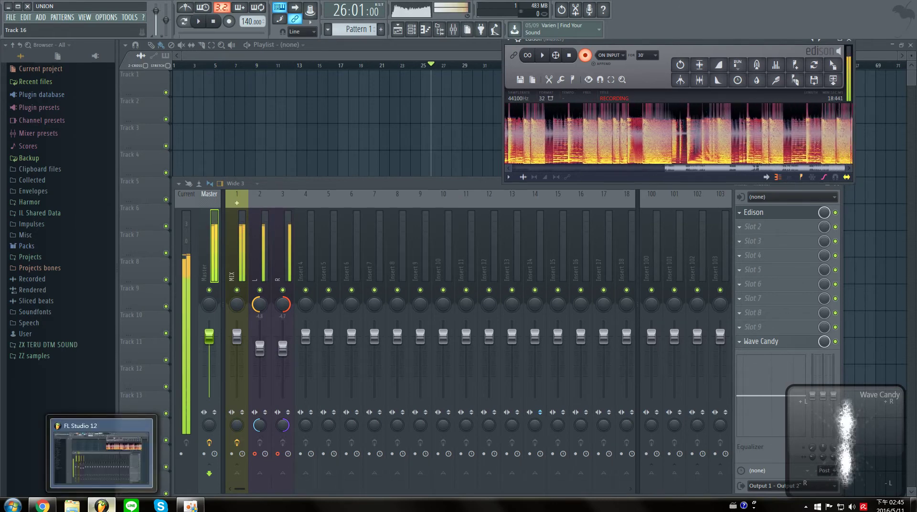
- Pause the WRLD - Triumph track on SoundCloud and stop Edison's recording in FL Studio
click(47, 506)
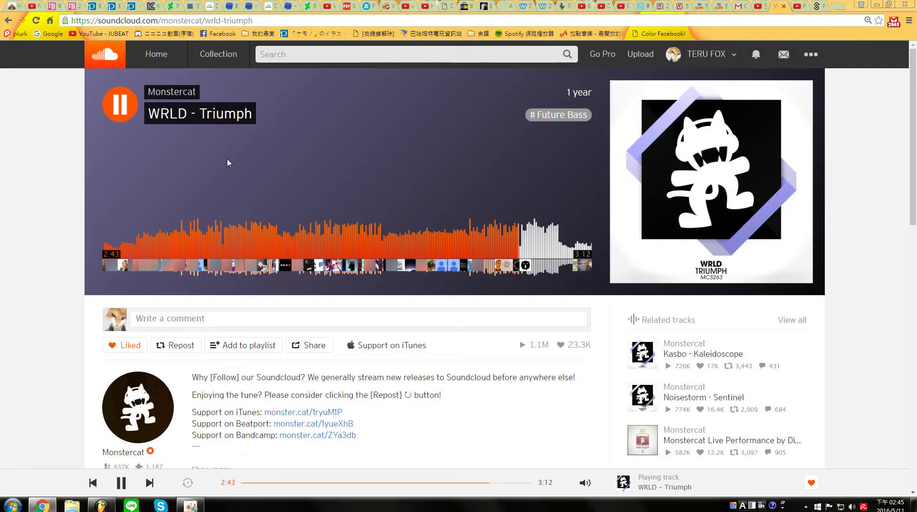
click(132, 109)
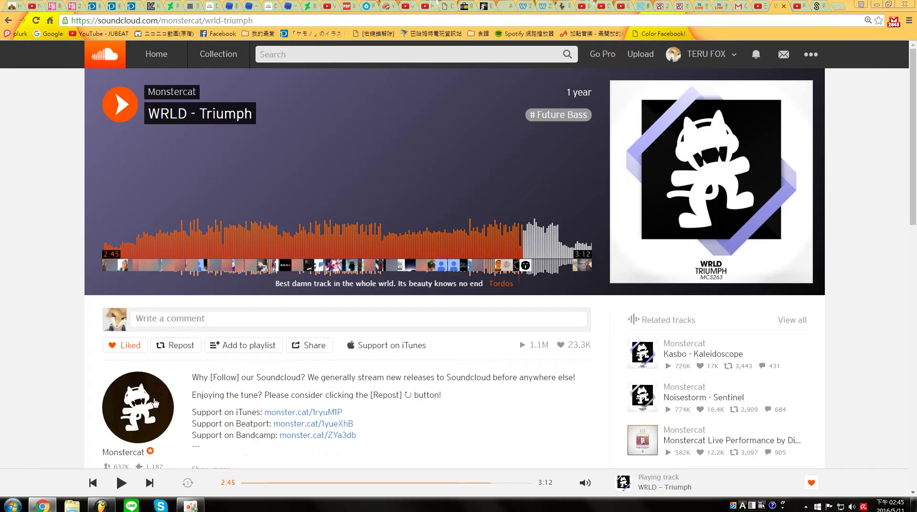
click(101, 503)
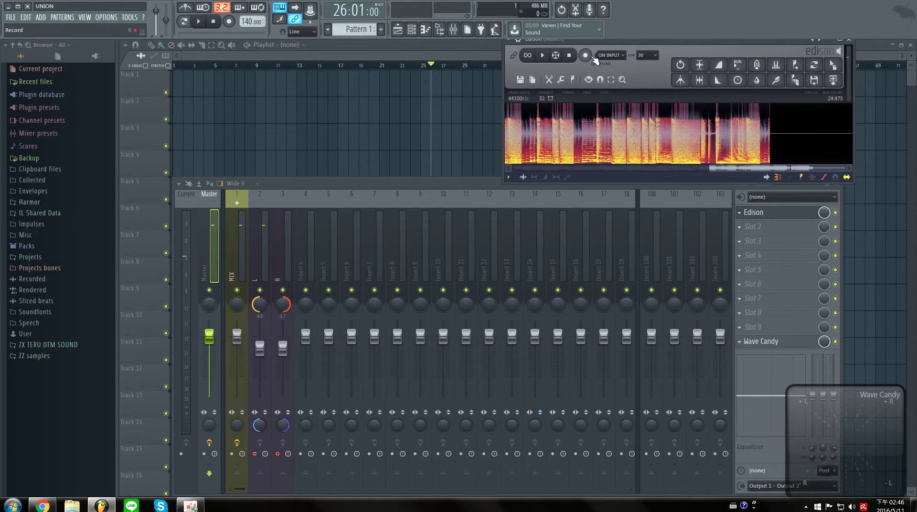
- Place Edison's recording at the start of playlist Track 1 and play it back with Normalize enabled
drag(834, 66, 190, 70)
double_click(203, 81)
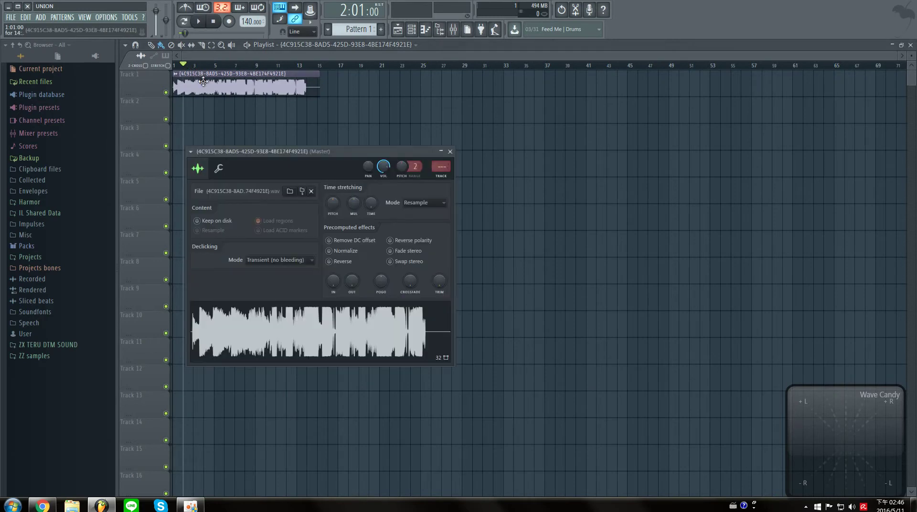
click(329, 251)
click(207, 21)
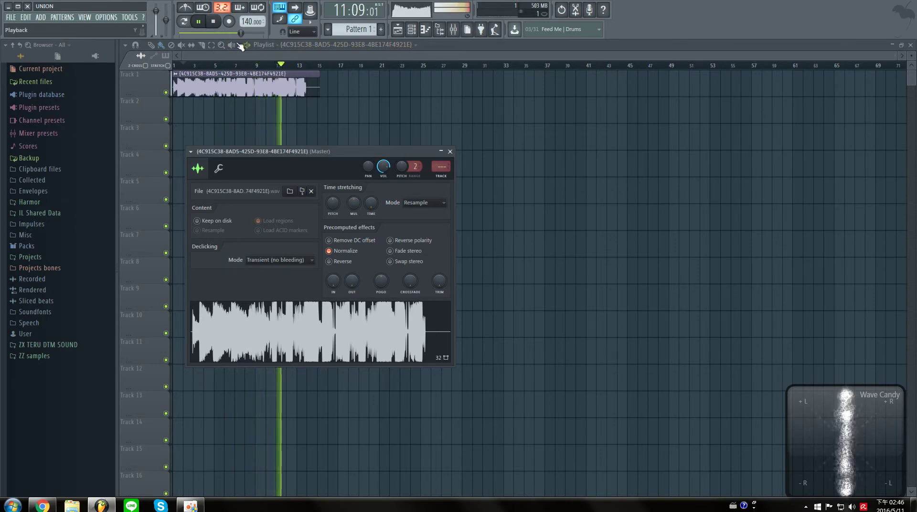
- Close the sample's channel settings, stop playback and delete the audio clip from Track 1
click(450, 151)
key(space)
right_click(305, 76)
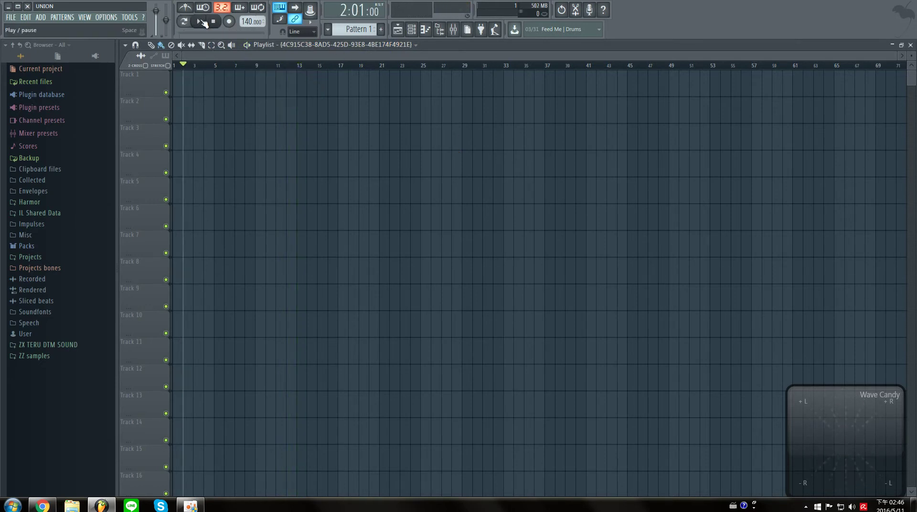
- Play the YouTube video Flux Pavilion & Matthew Koma - Emotional (Virtual Riot Remix) in the browser and return to FL Studio
click(42, 505)
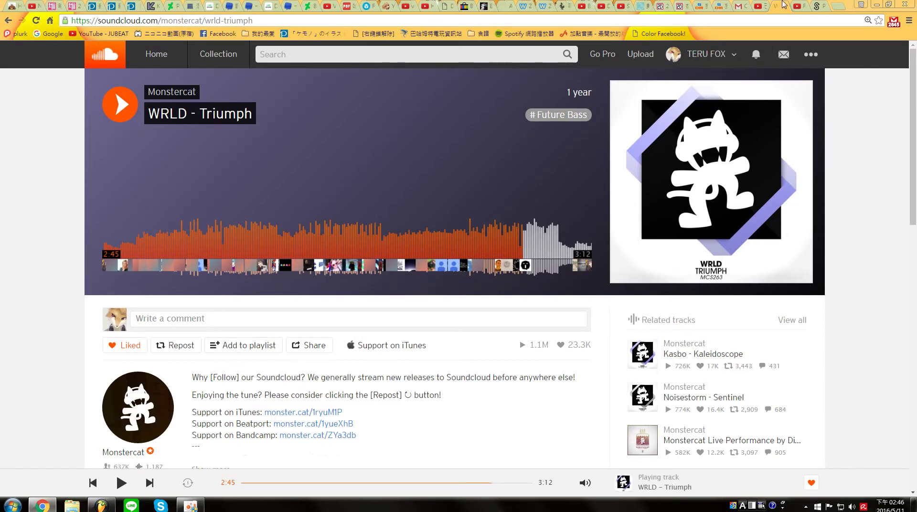
click(800, 9)
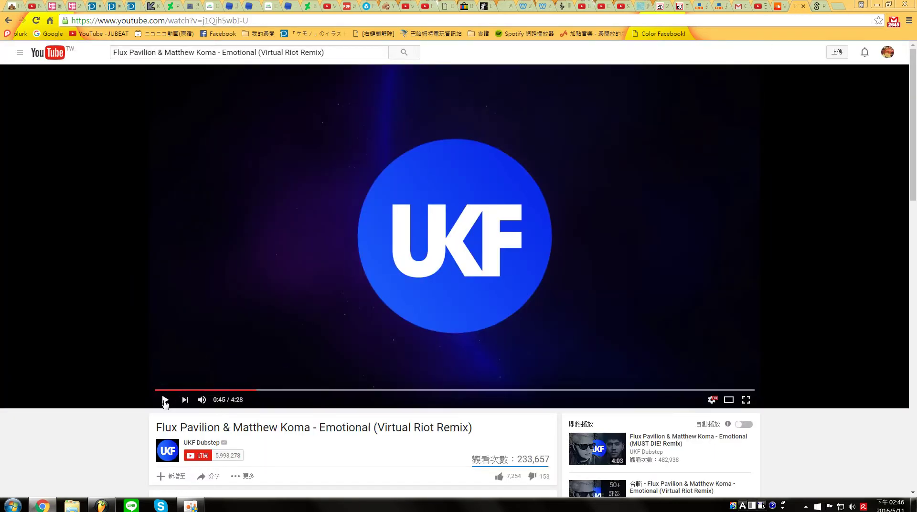
click(101, 505)
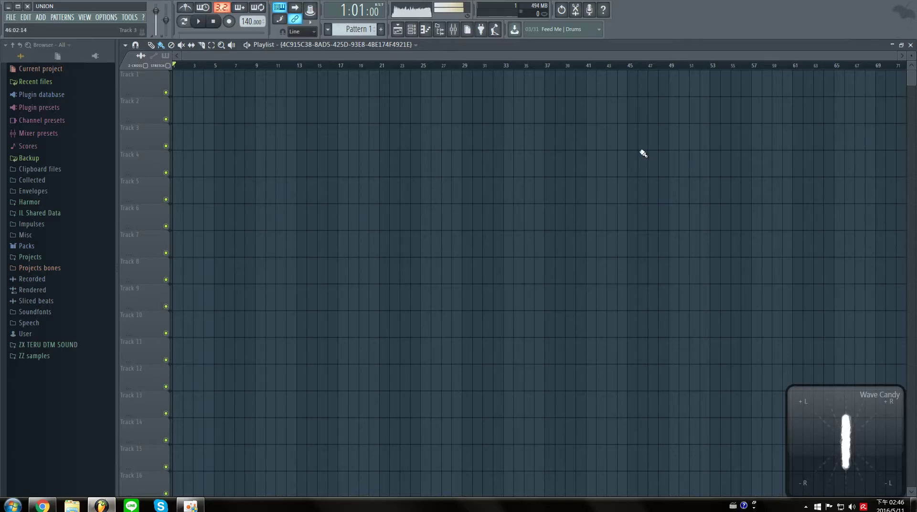
- Open Edison from the mixer's Master track and start recording the incoming browser audio
click(453, 29)
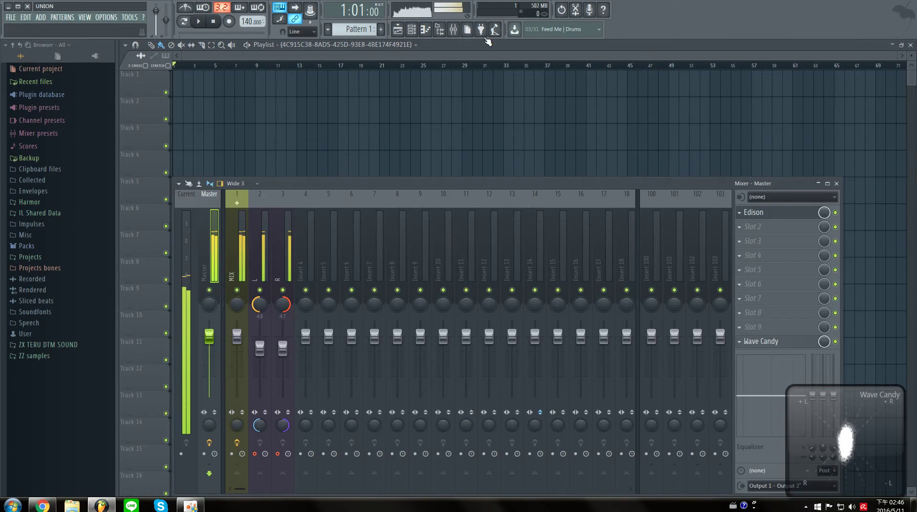
click(786, 213)
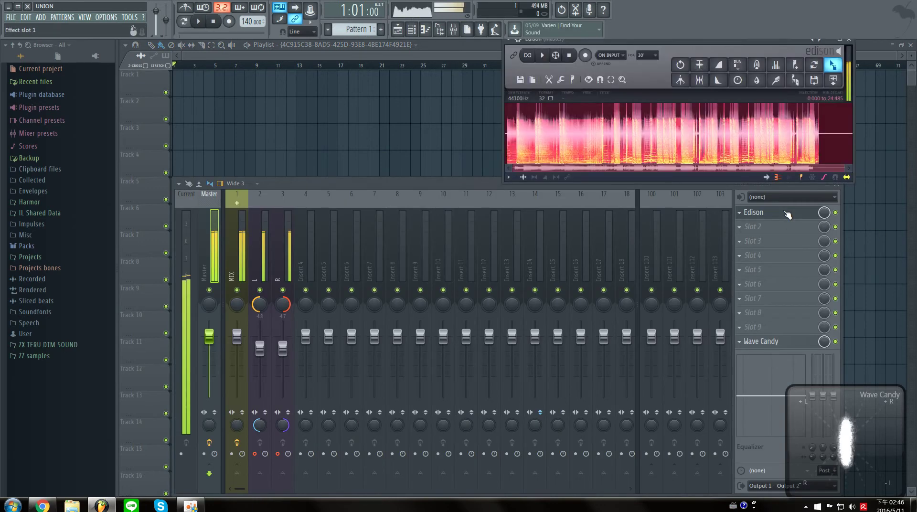
click(586, 56)
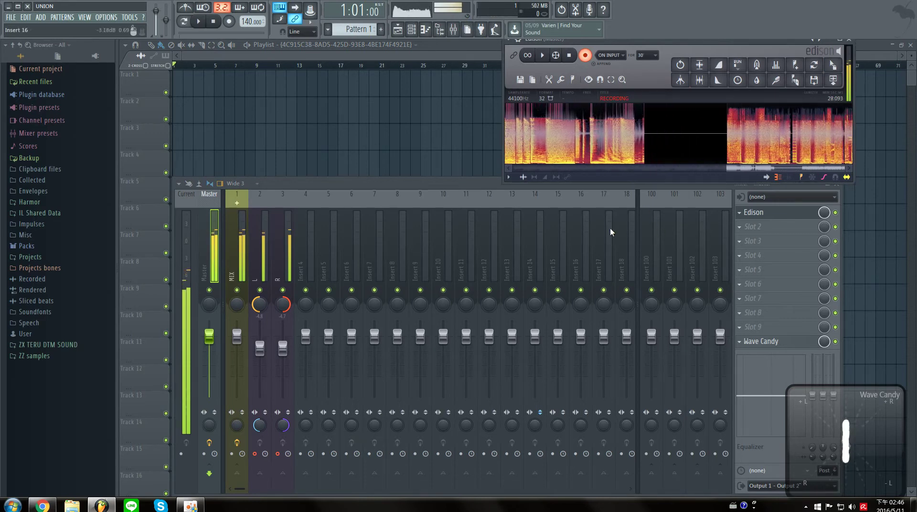
- Enable FabFilter Pro-Q 2 on the MIX track, reshape its EQ bands while the music plays, and bypass it again
click(236, 242)
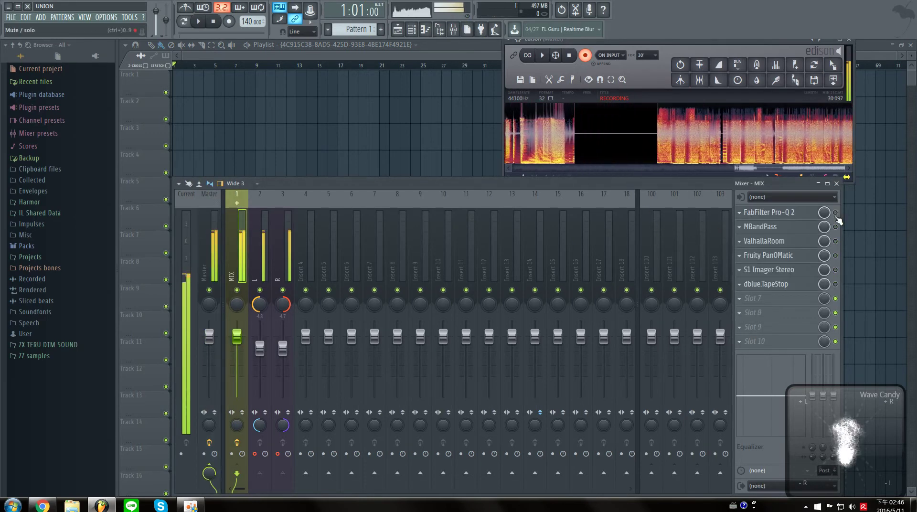
click(809, 214)
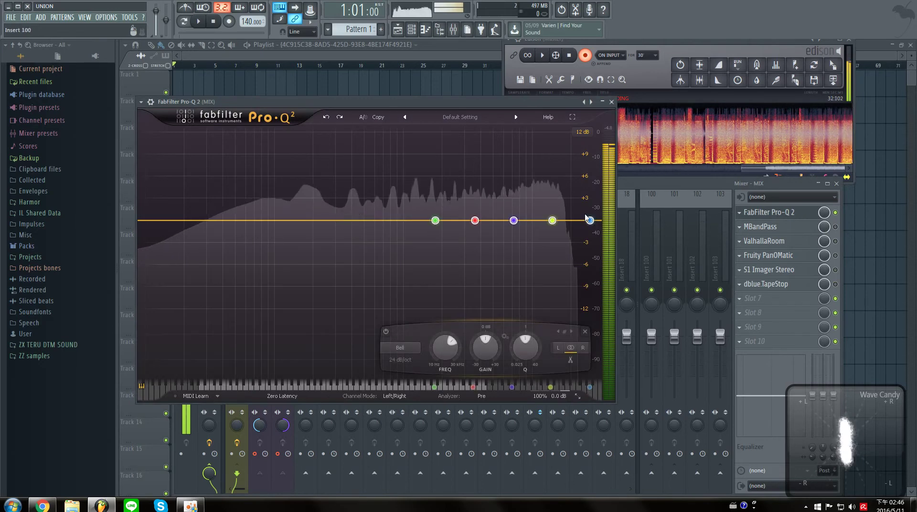
drag(530, 240, 597, 259)
drag(486, 351, 484, 411)
drag(526, 348, 540, 310)
drag(486, 356, 479, 287)
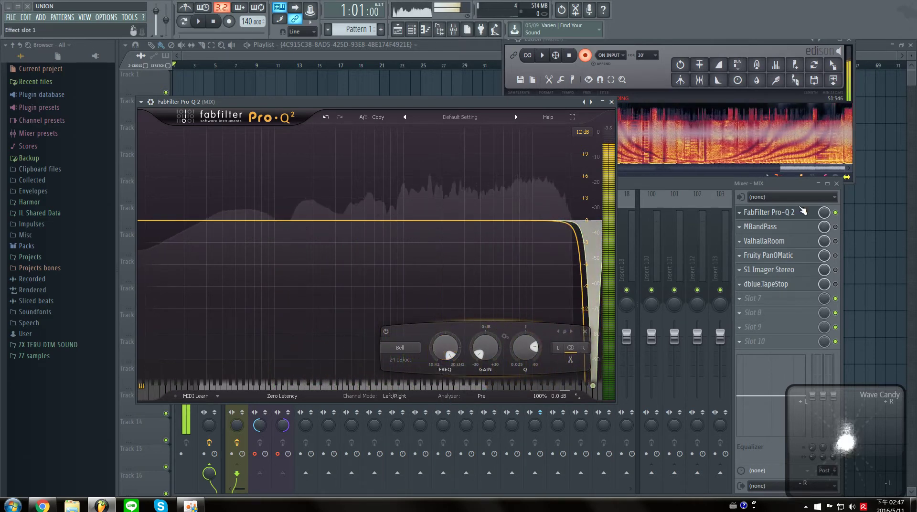
click(837, 213)
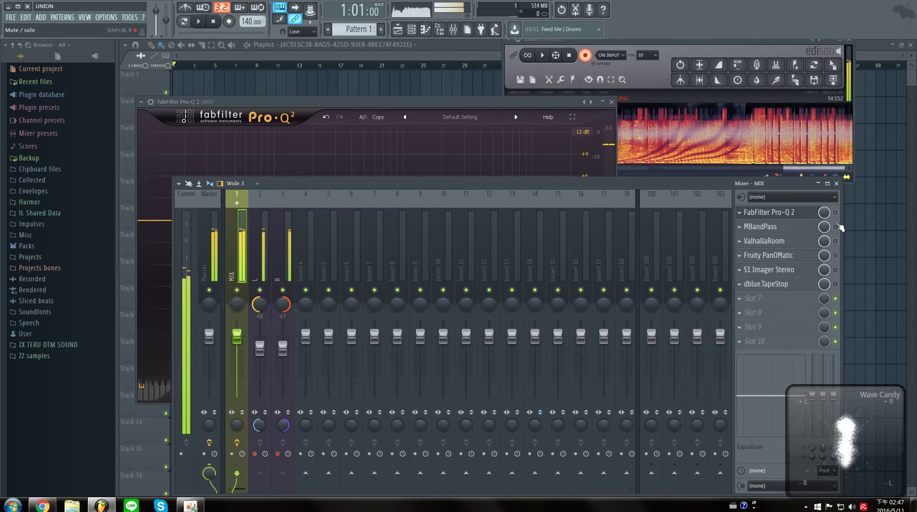
- Audition MBandPass and ValhallaRoom in turn on the MIX track, raising ValhallaRoom's mix to 100%, and bypass both
click(805, 231)
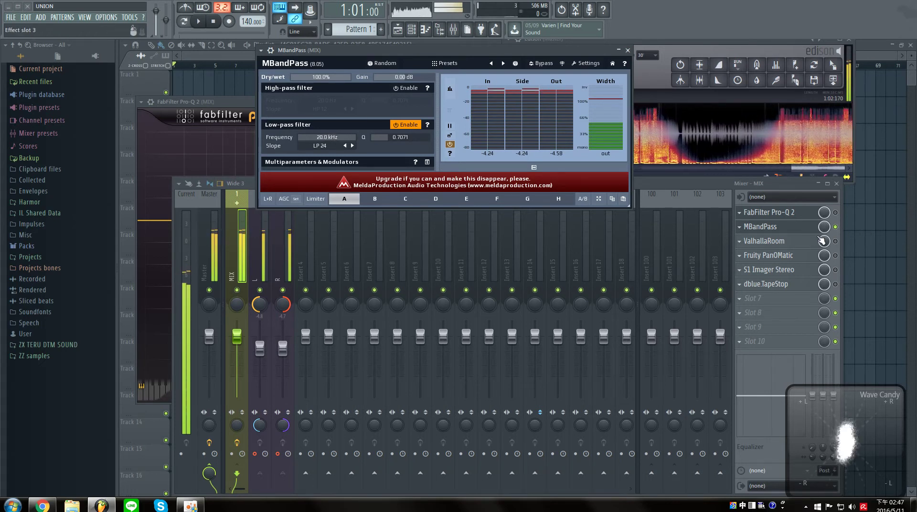
click(837, 227)
click(795, 245)
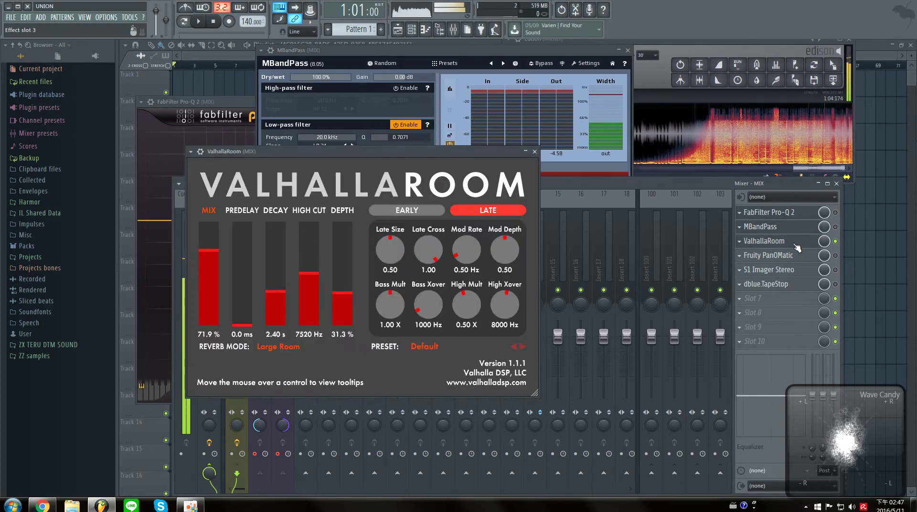
drag(201, 276, 226, 137)
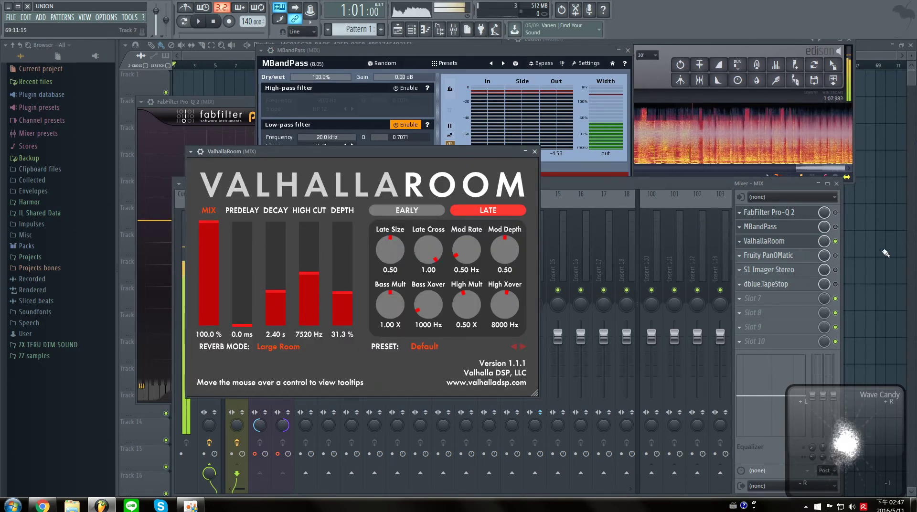
click(836, 241)
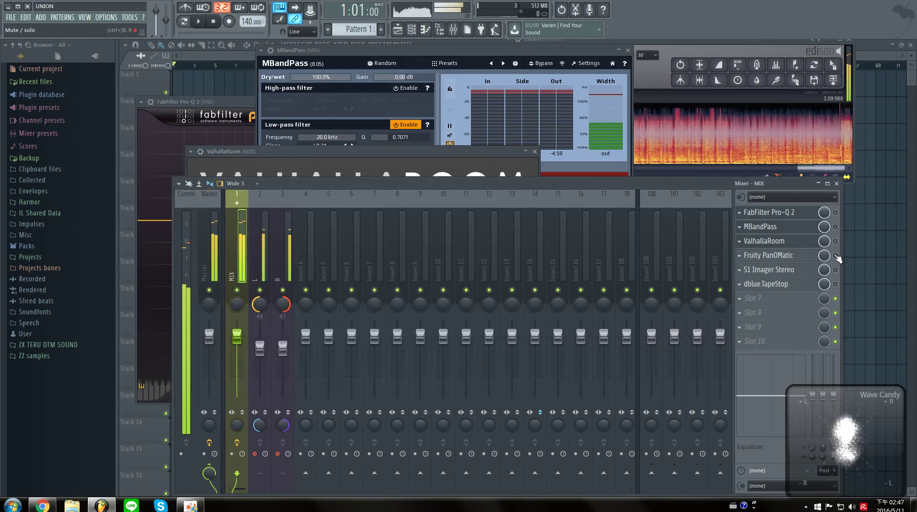
- Enable Fruity PanOMatic on the MIX track, sweep its pan across the stereo field, and bypass it again
click(807, 256)
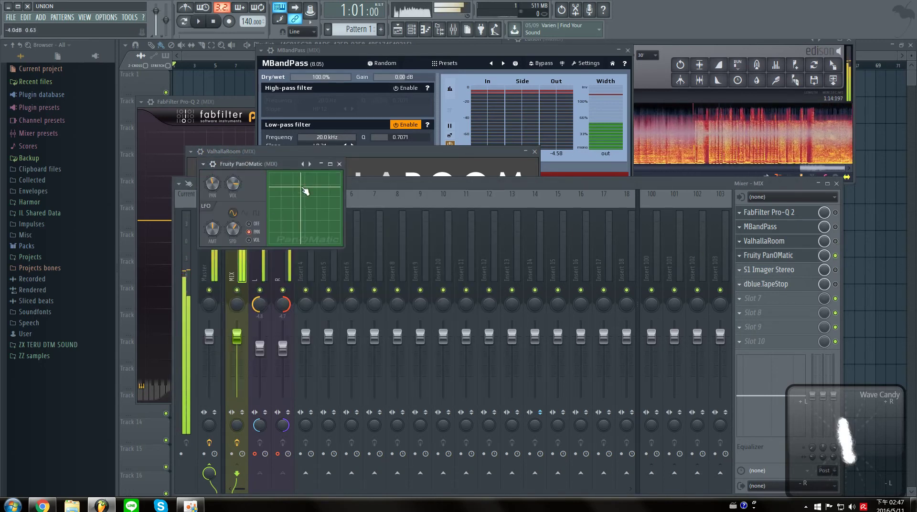
drag(269, 191, 310, 188)
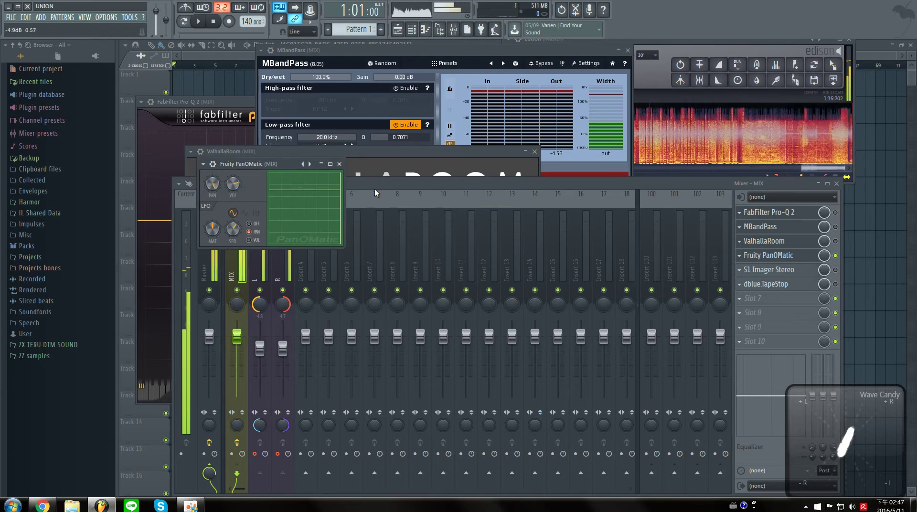
click(836, 256)
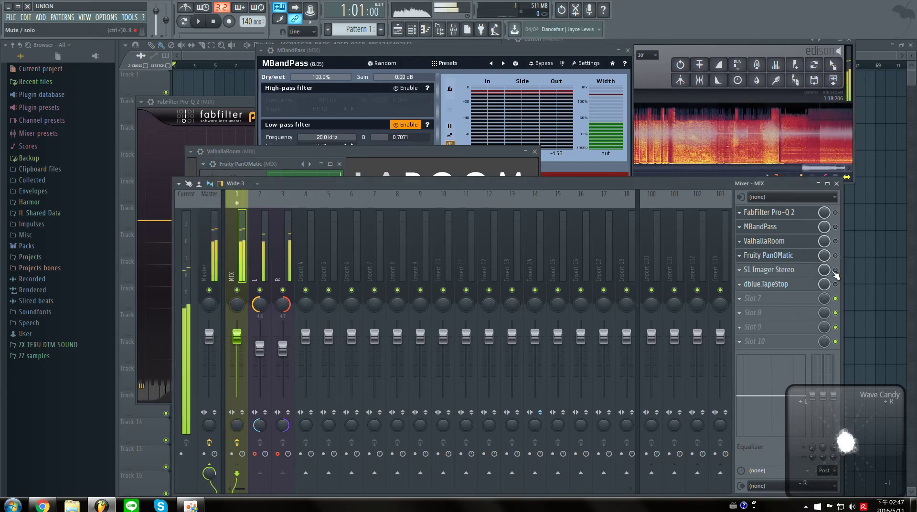
- Enable S1 Imager Stereo on the MIX track, try its width at 0.00 and 3.00, and bypass it again
click(794, 270)
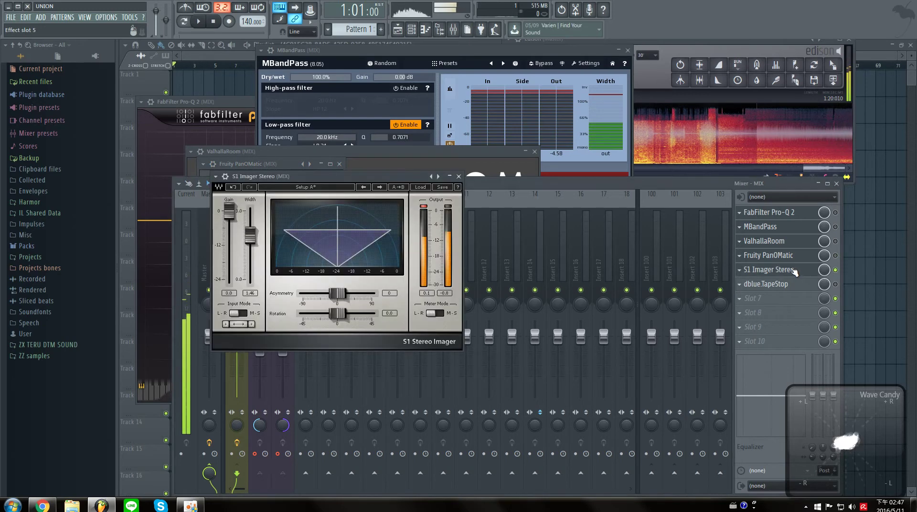
drag(250, 235, 250, 279)
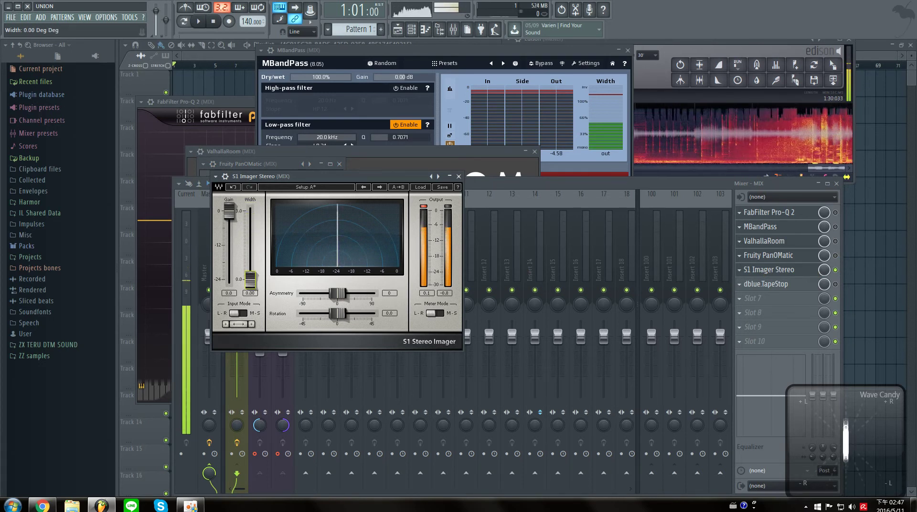
drag(250, 279, 250, 210)
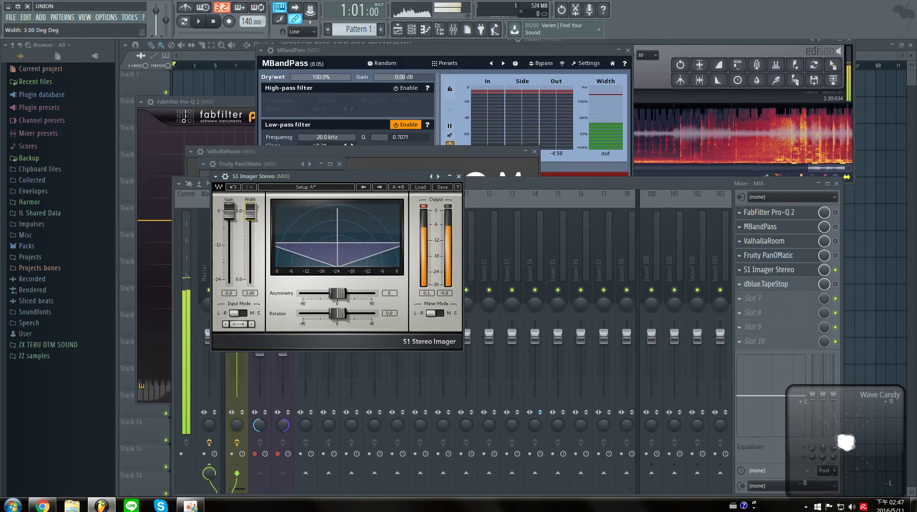
click(842, 277)
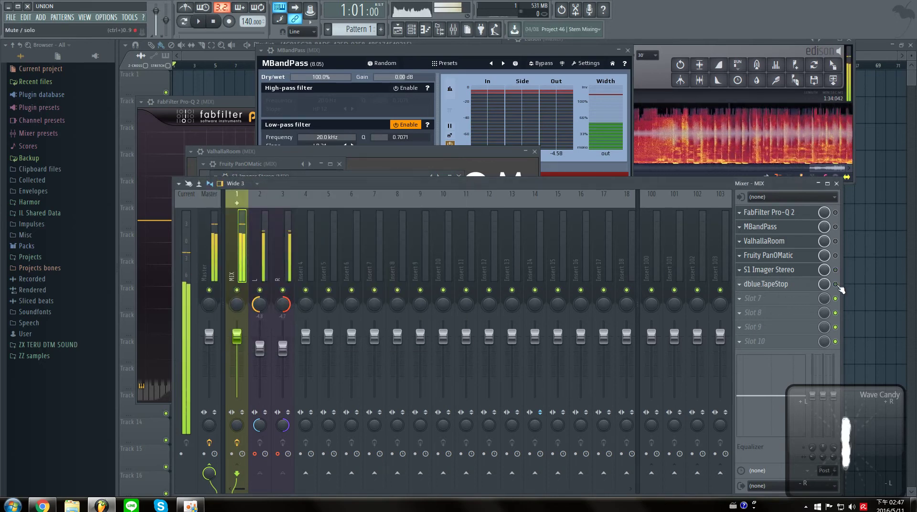
- Enable dblue.TapeStop on the MIX track, try its Trigger effect, and bypass it again
click(765, 284)
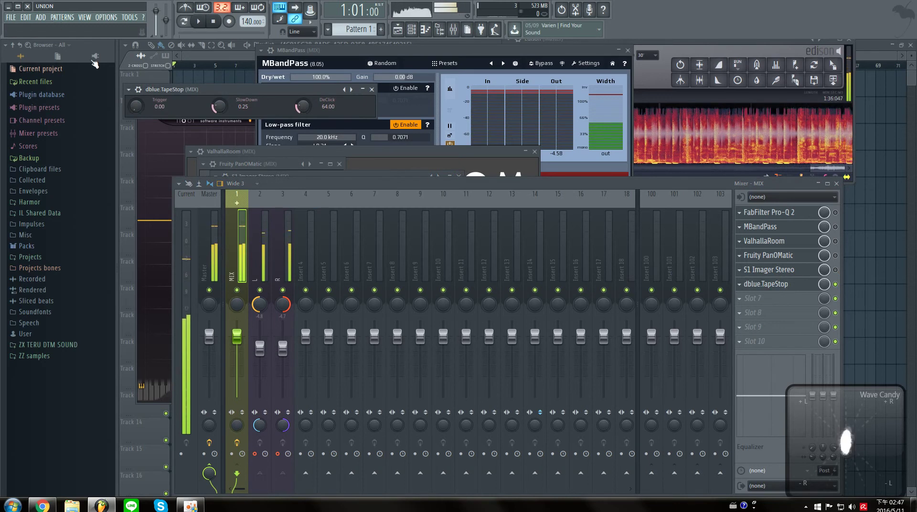
drag(136, 106, 136, 153)
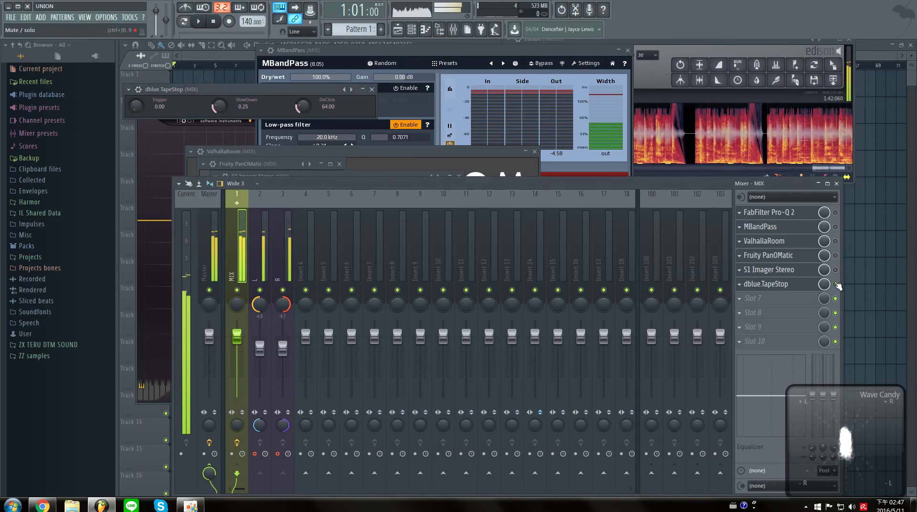
- Pause the YouTube video in the browser and return to FL Studio
click(42, 505)
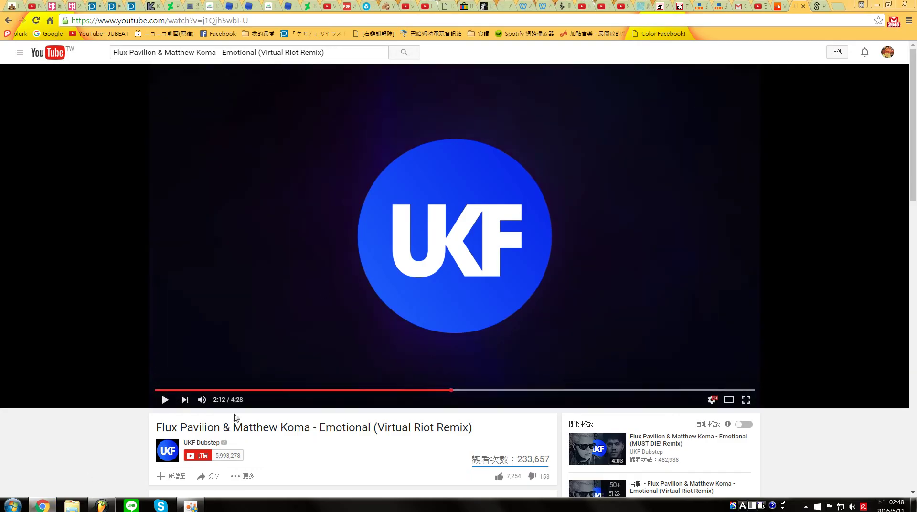
click(101, 505)
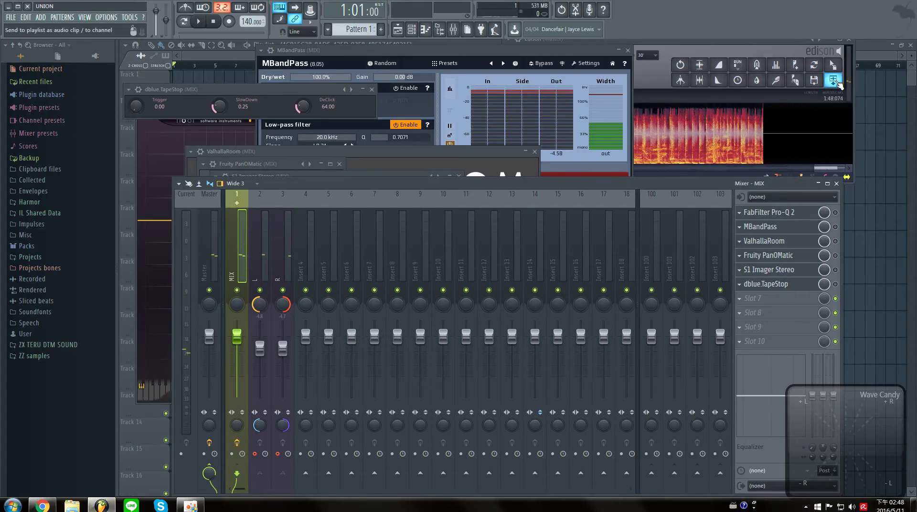
- Stop Edison's recording and close all open windows in the workspace
click(676, 54)
click(586, 55)
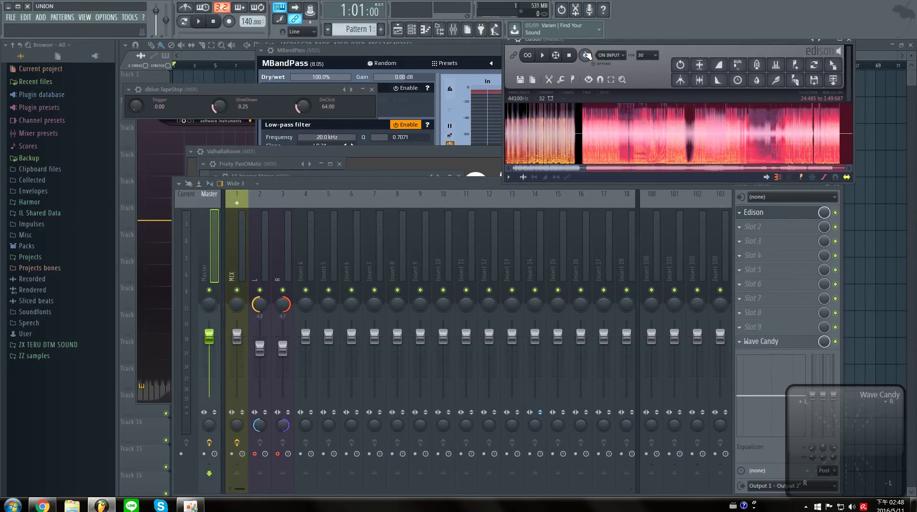
key(F12)
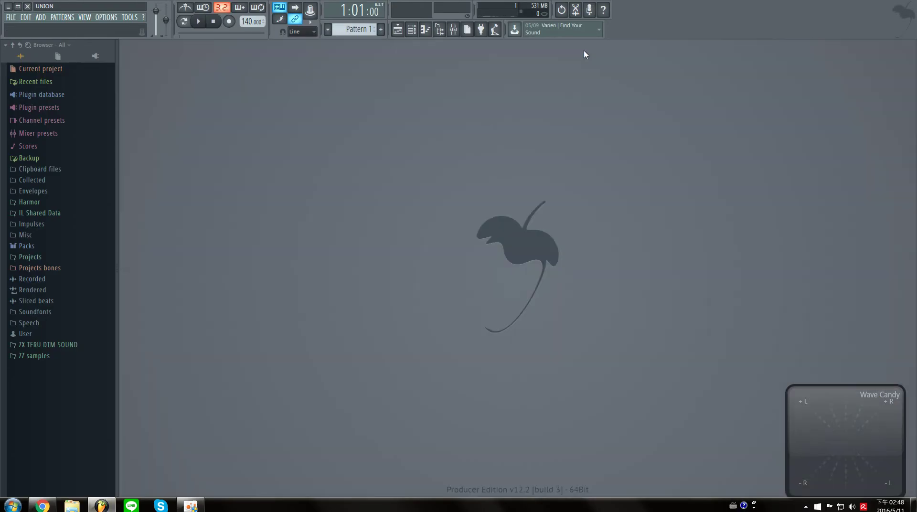
- Open the playlist and the Master track's Edison, and place its recorded audio on Track 1 at bar 22
click(418, 29)
click(412, 32)
click(408, 32)
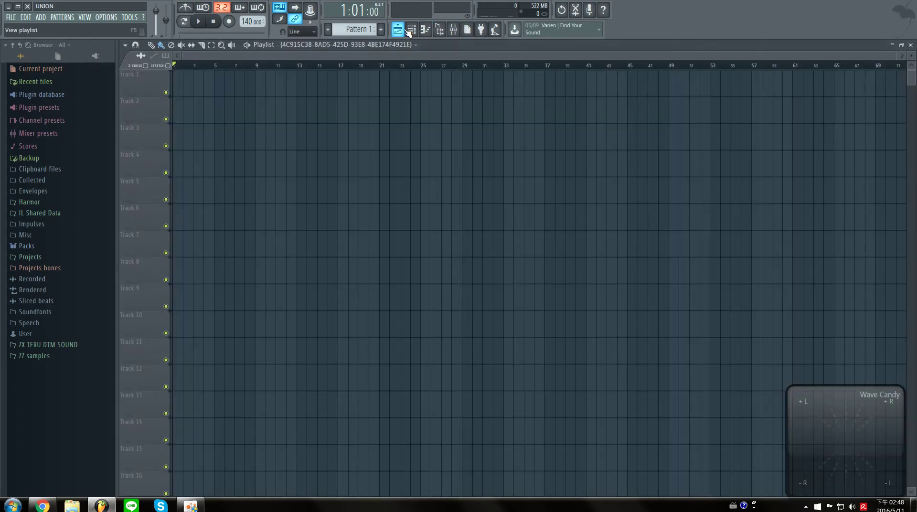
click(454, 30)
click(740, 213)
click(753, 213)
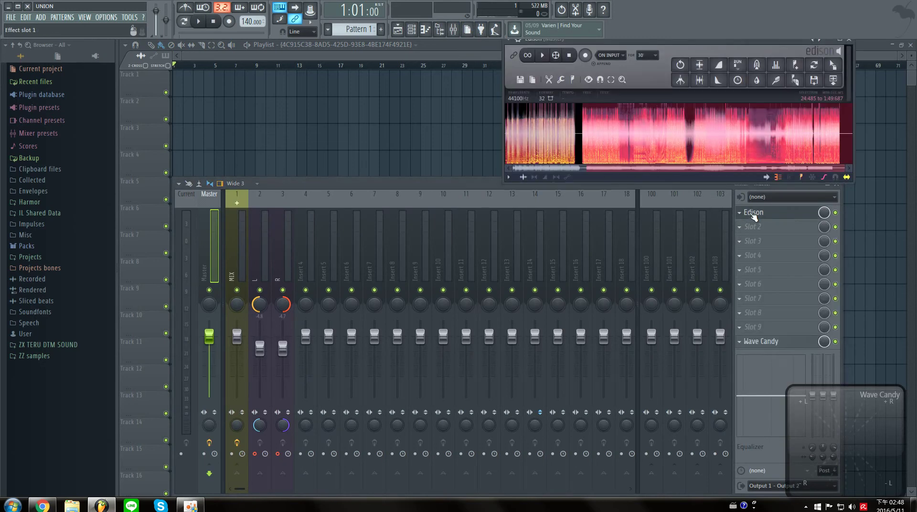
click(832, 64)
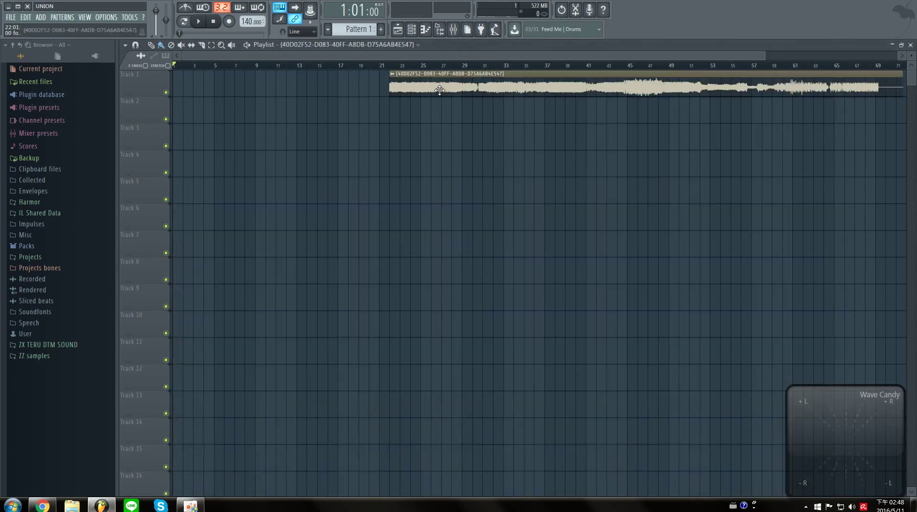
- Move the recorded clip to bar 1 of Track 1, enable Normalize for it, and start playback
double_click(187, 75)
click(368, 263)
key(space)
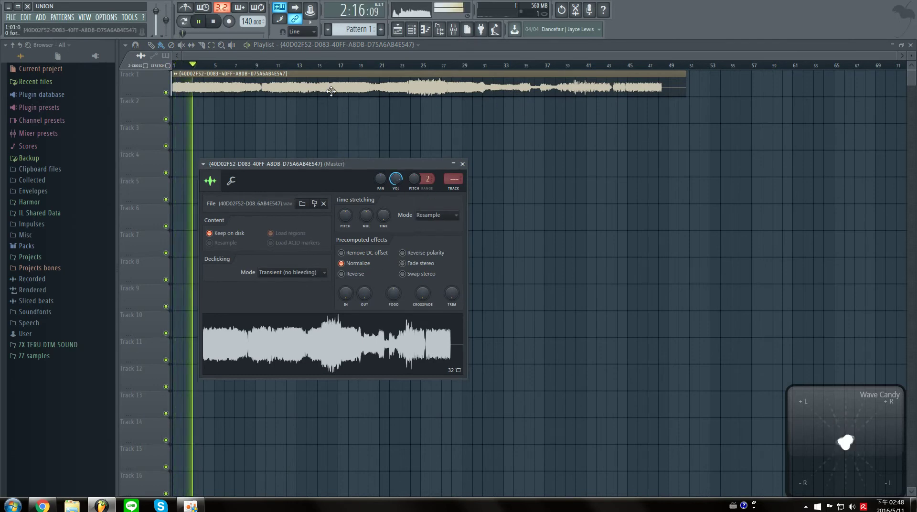
- Audition the recorded clip from about bars 11, 25, 41 and 45
click(275, 68)
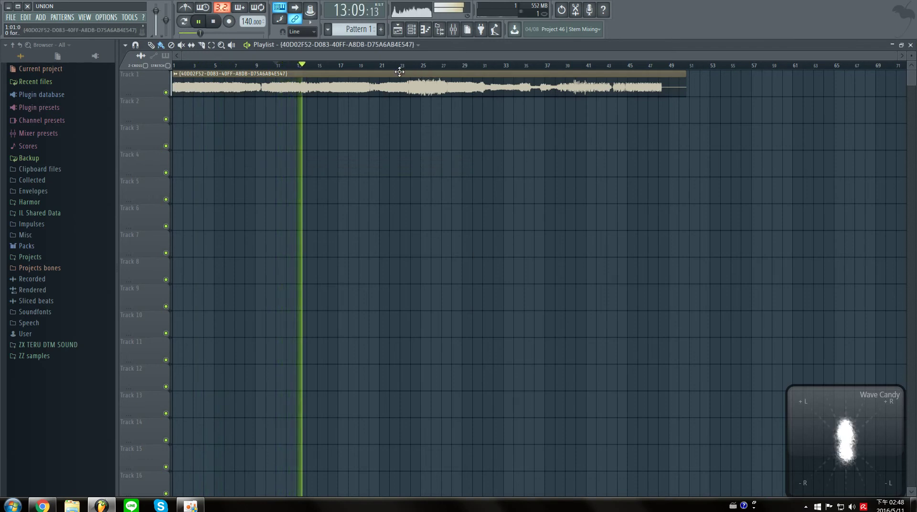
click(422, 67)
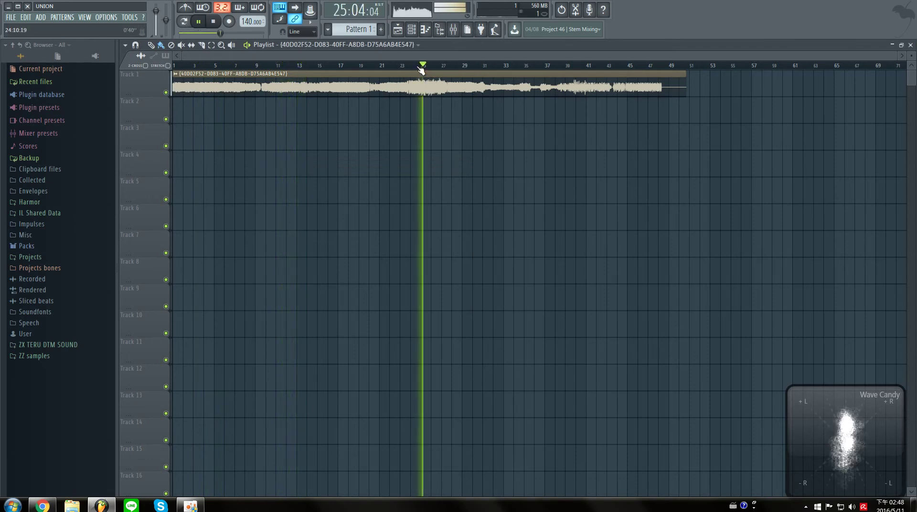
click(588, 68)
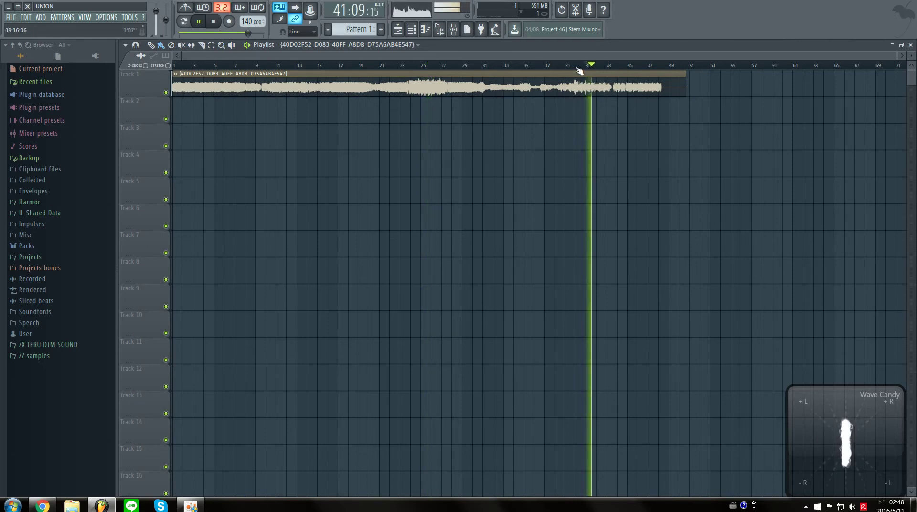
click(625, 65)
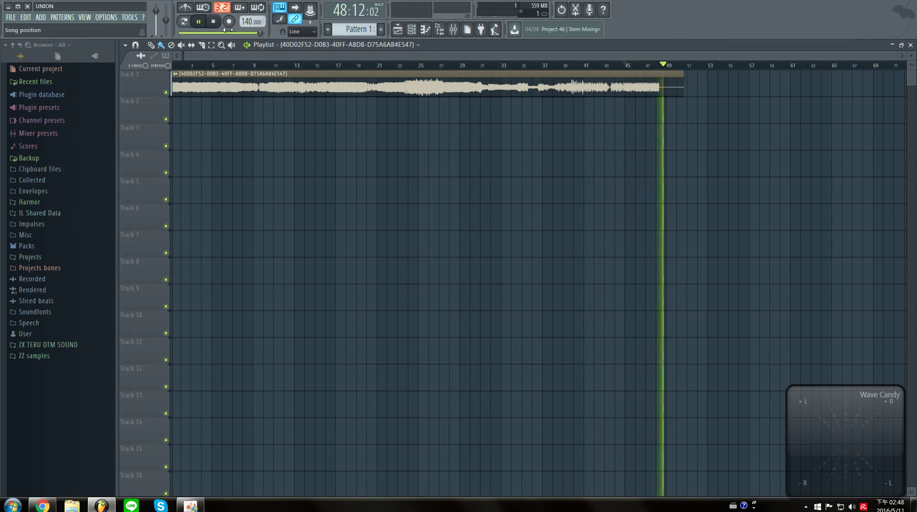
- Stop playback and delete the recorded audio clip from Track 1
click(214, 21)
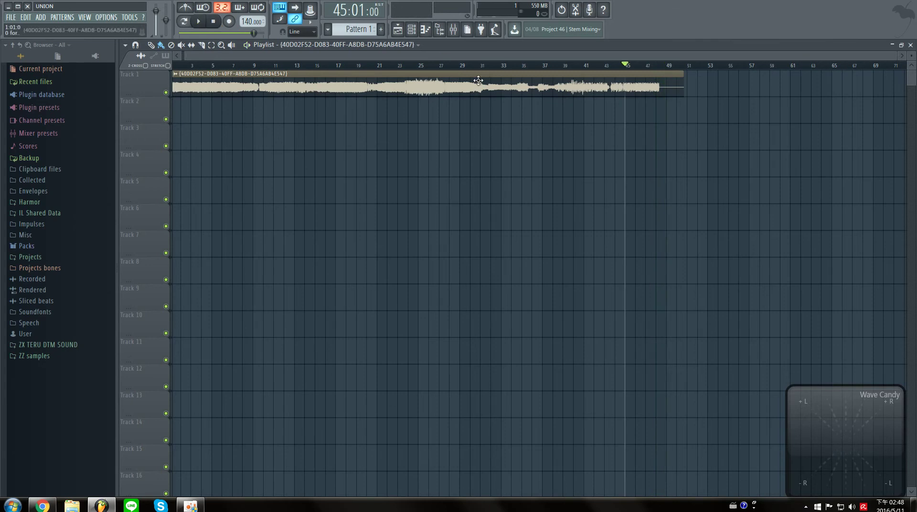
right_click(502, 84)
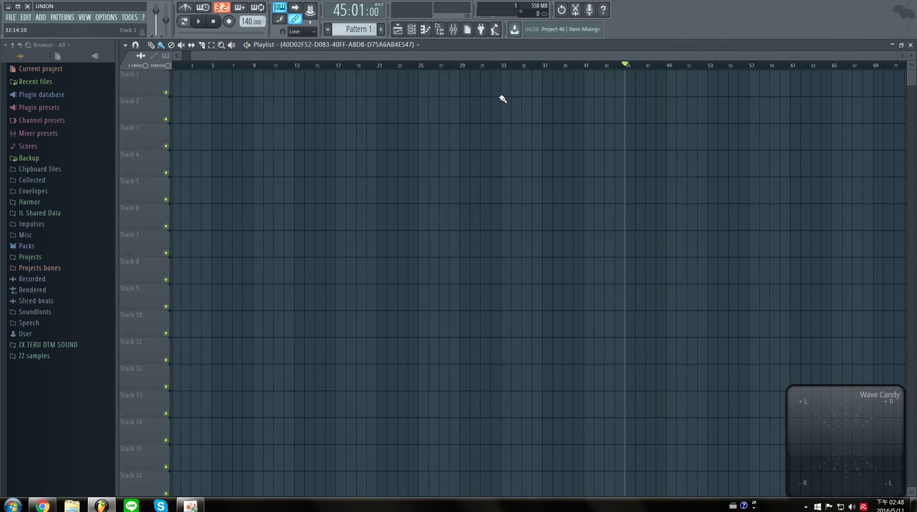
- Play the Pegboard Nerds - Emoji (Stems) project on Splice in the browser and return to FL Studio
click(40, 507)
click(815, 7)
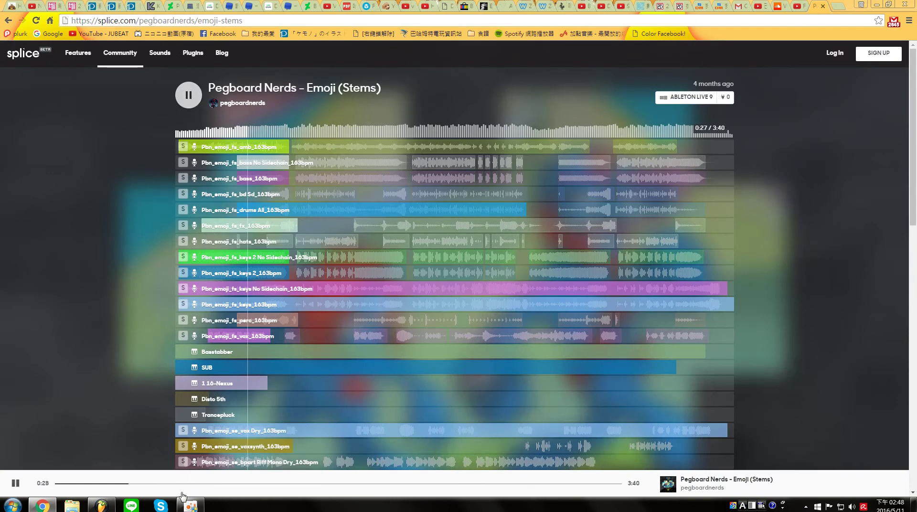
click(102, 505)
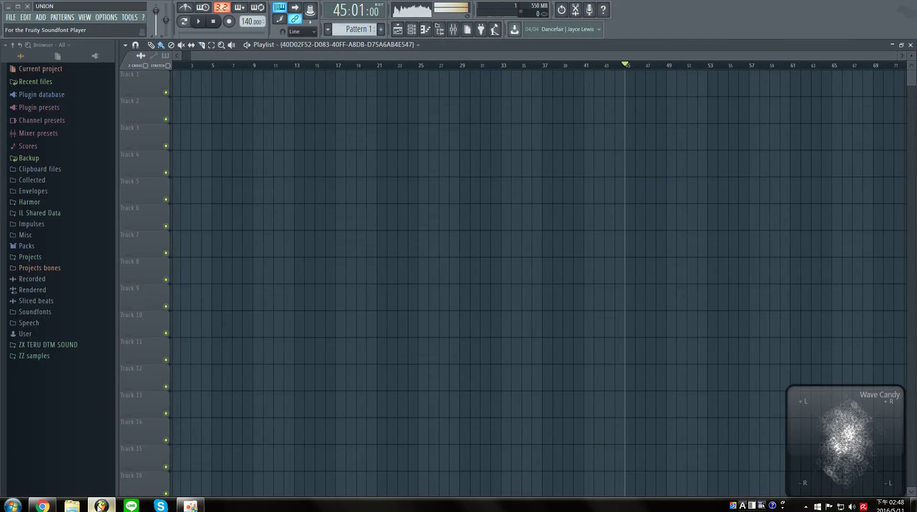
- Open Edison on the Master track, clear its old audio, and start a new recording
click(455, 30)
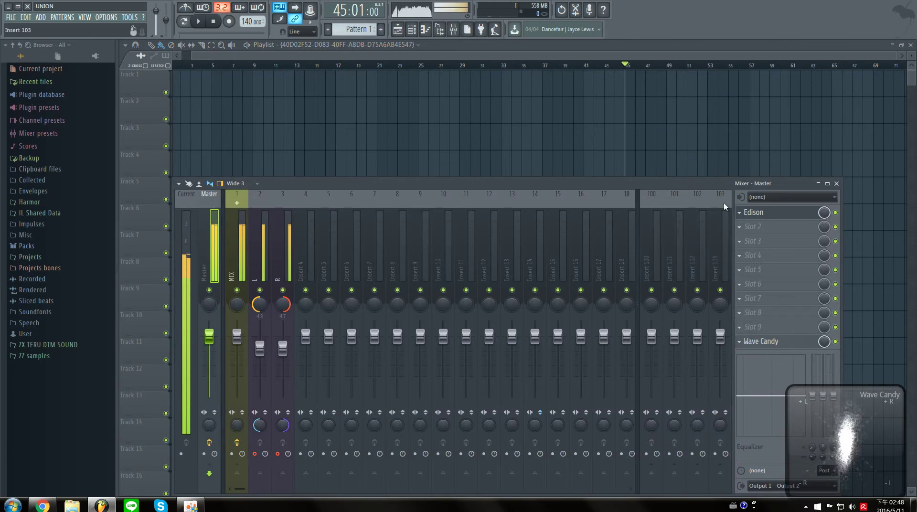
click(754, 214)
key(ctrl+a)
key(Delete)
click(587, 55)
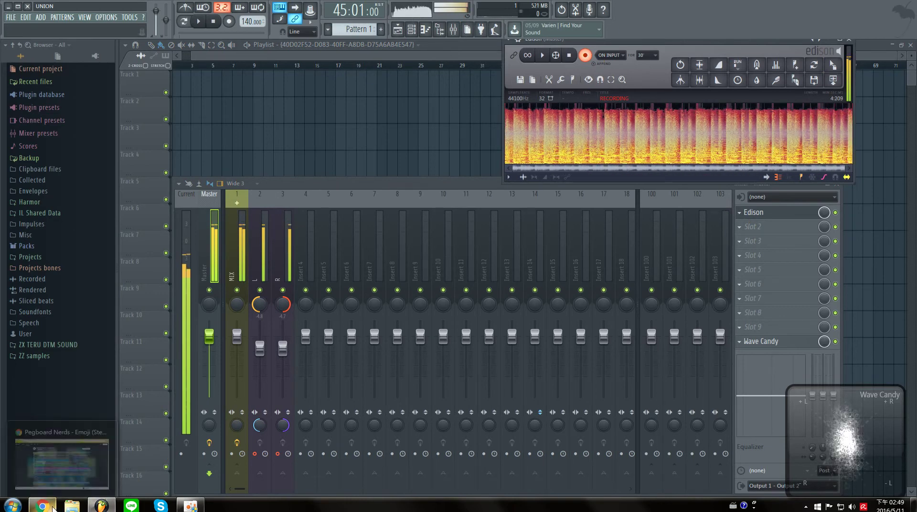
- Switch to the Splice page and solo the bass No Sidechain, bass, and keys 2 No Sidechain stems in turn
click(53, 508)
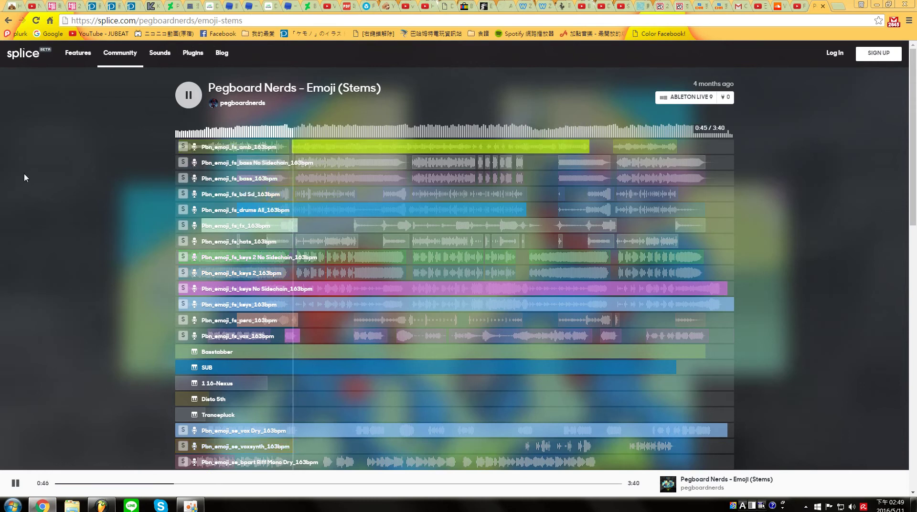
click(184, 163)
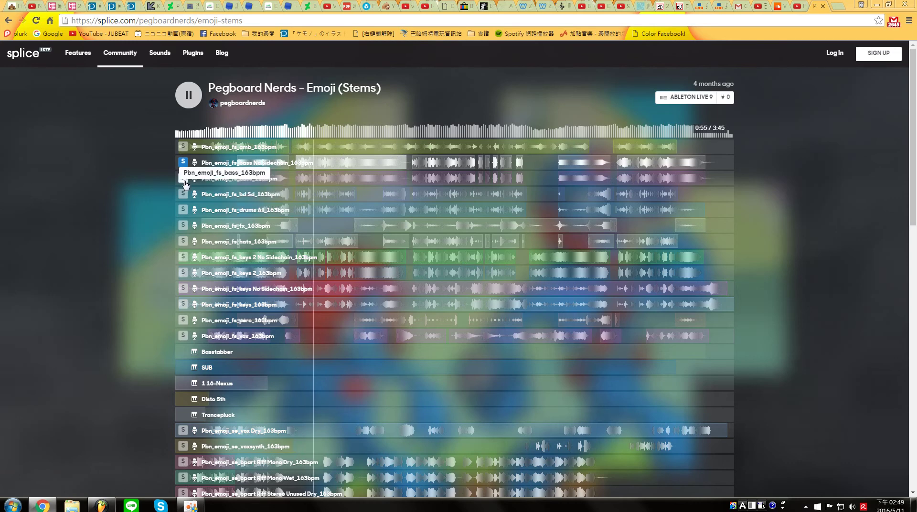
click(184, 181)
click(191, 97)
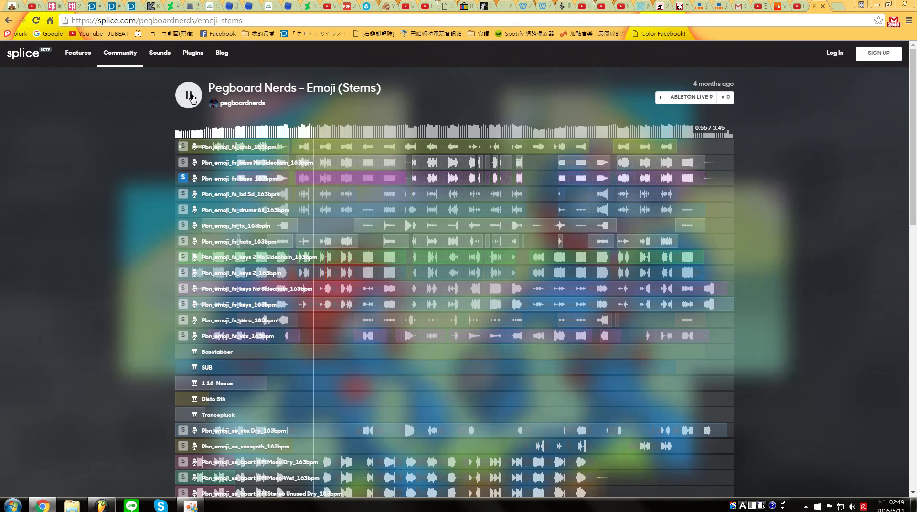
click(183, 258)
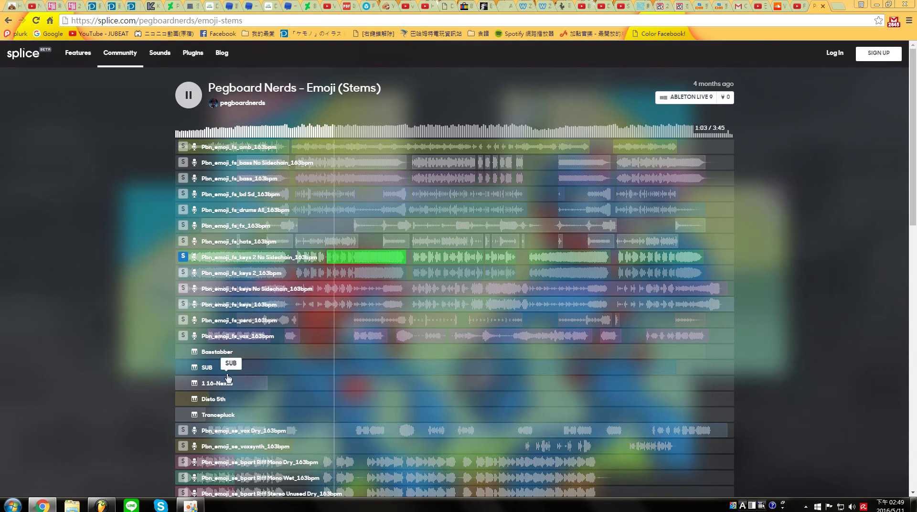
- Stop Edison's recording in FL Studio, pause the Splice playback in the browser, and return to FL Studio
click(101, 506)
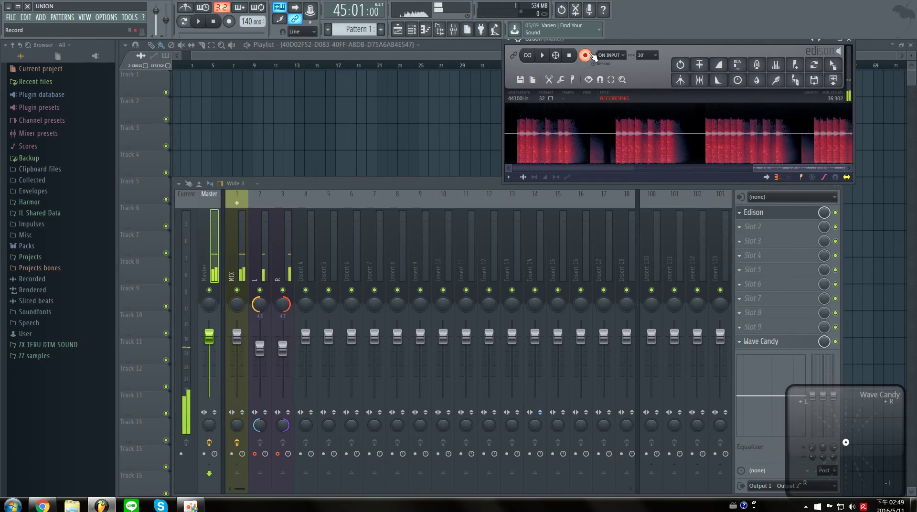
click(591, 55)
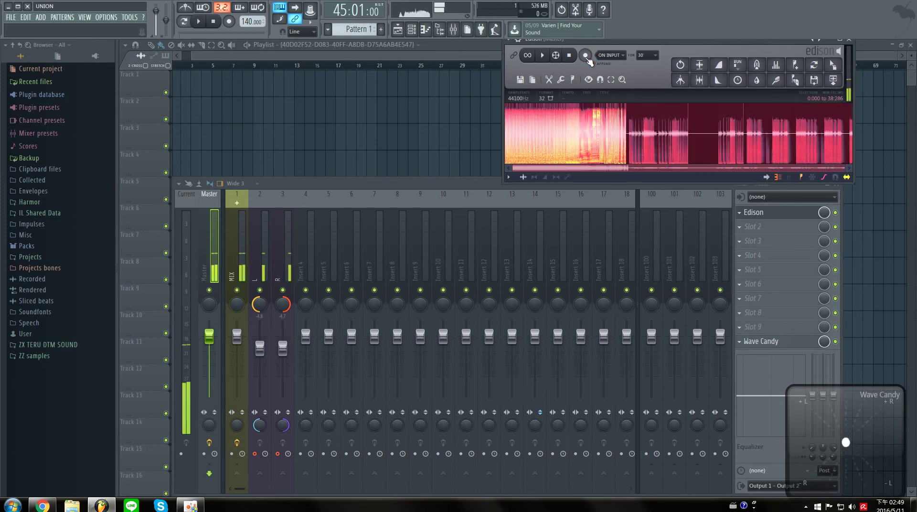
click(42, 506)
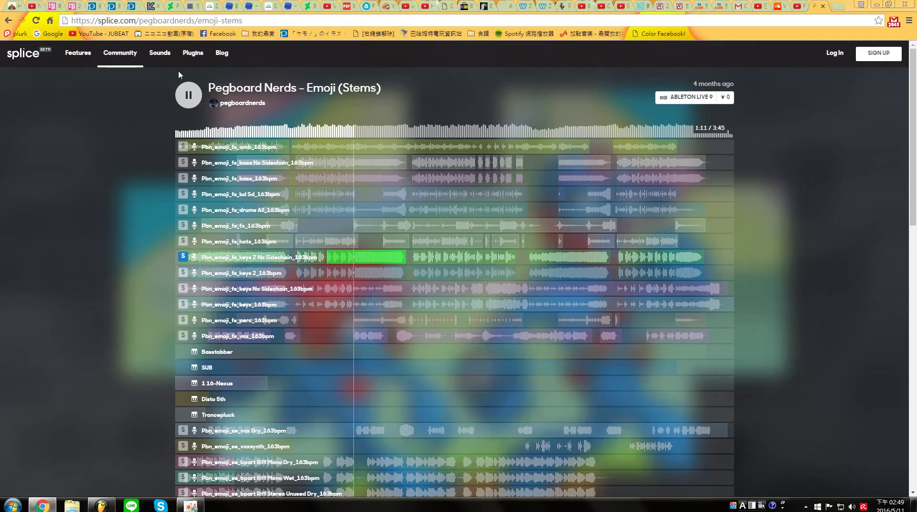
key(alt+Tab)
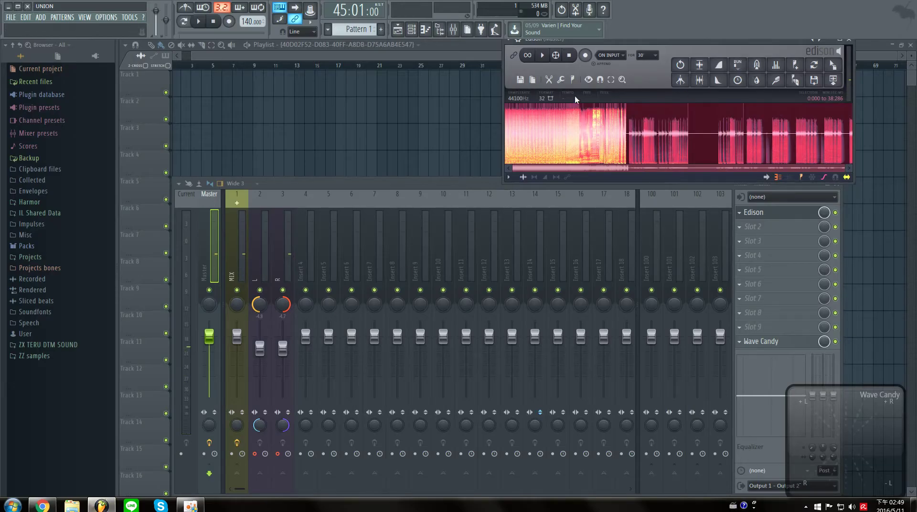
- Place the full Splice recording from Edison at the start of Track 1 and enable Normalize for the clip
drag(834, 68, 178, 88)
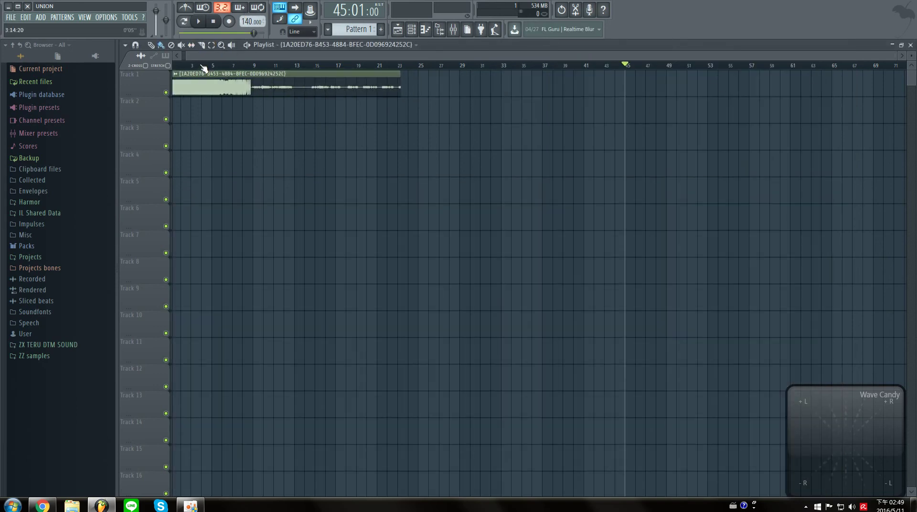
double_click(203, 75)
click(363, 276)
- Play the Splice recording from about bar 3 and reopen the clip's channel settings
click(199, 22)
click(193, 65)
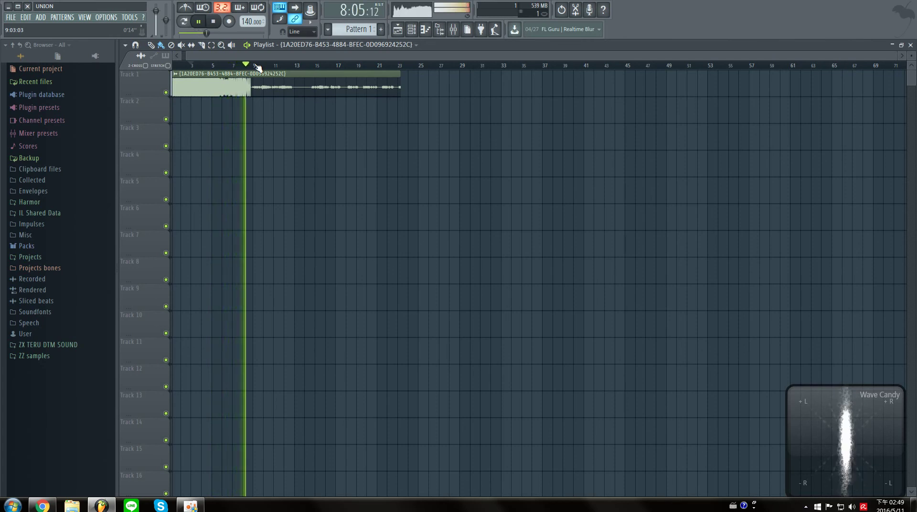
double_click(316, 85)
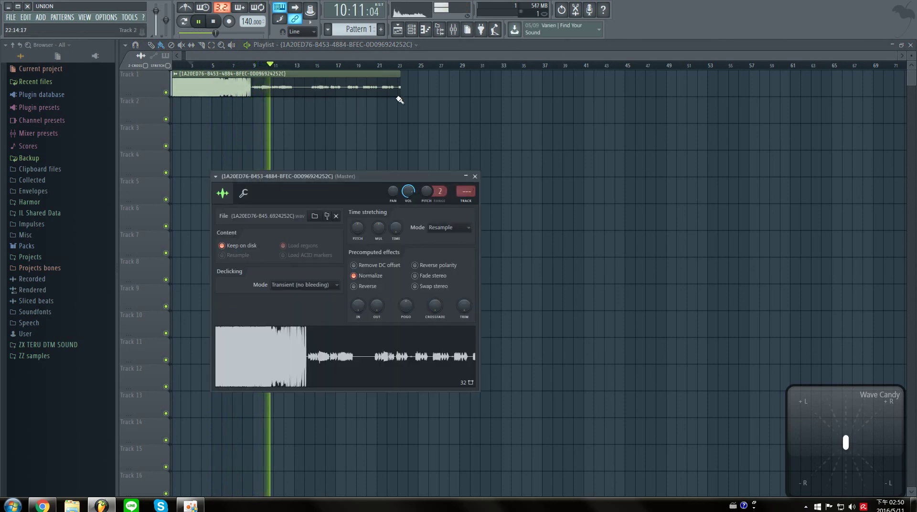
- Select the soloed-stem section from 13.568 to 38.286 in Edison and place it at bar 1 of Track 1, replacing the full recording
click(453, 30)
click(768, 214)
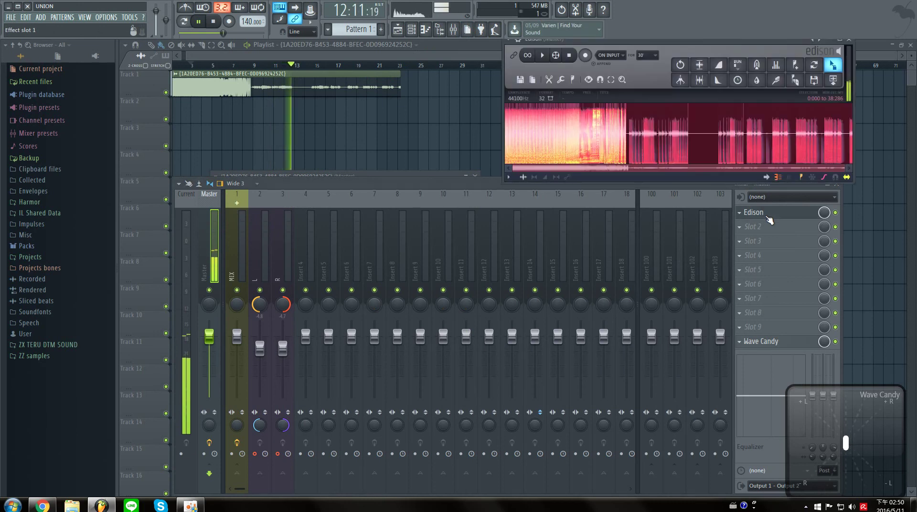
click(629, 134)
drag(628, 134, 851, 136)
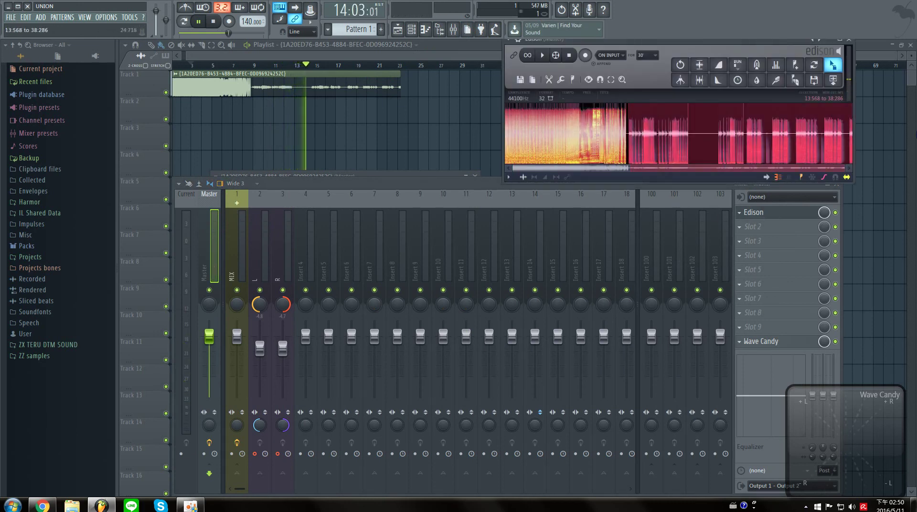
drag(832, 65, 221, 86)
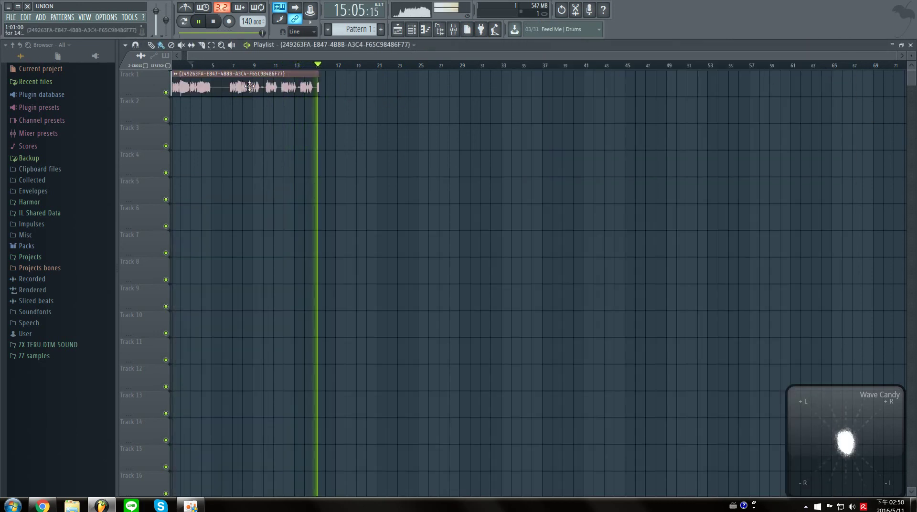